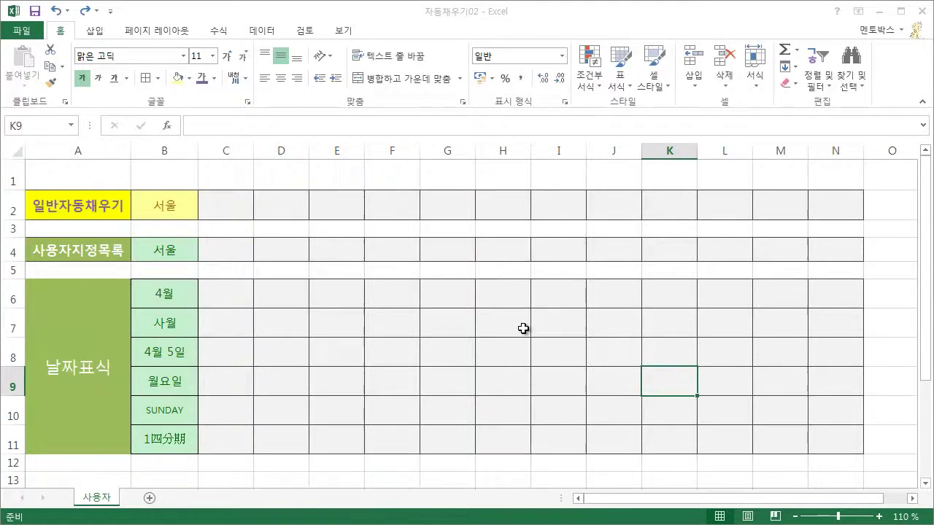
Autofill 서울 from cell B2 across row 2 through N2.
click(167, 209)
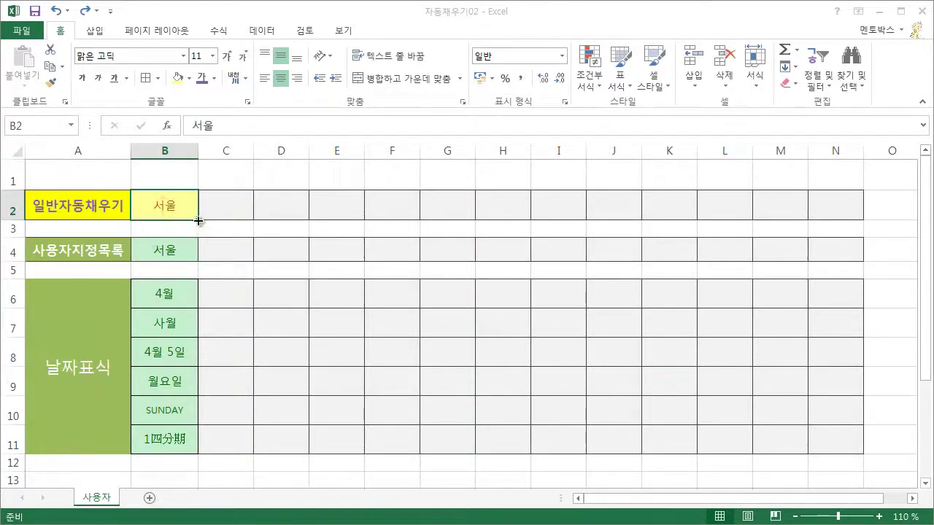
drag(198, 220, 851, 206)
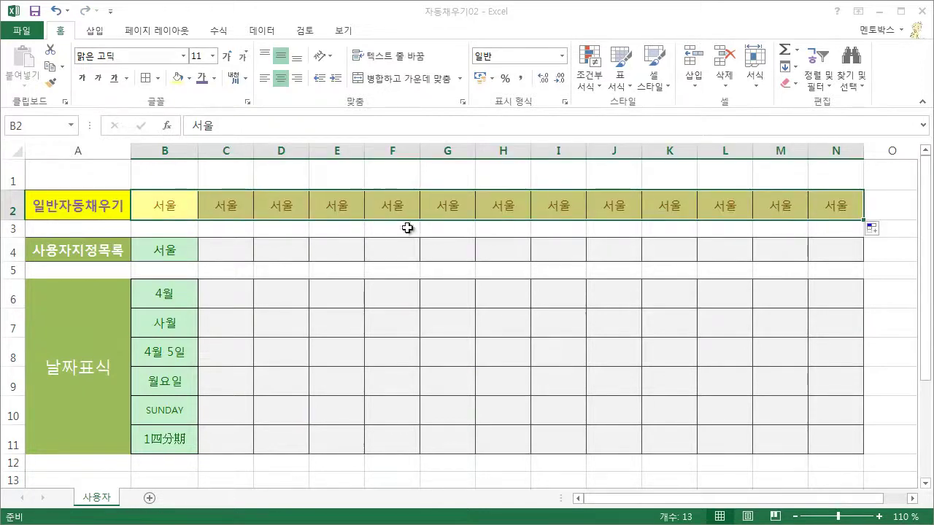
click(830, 212)
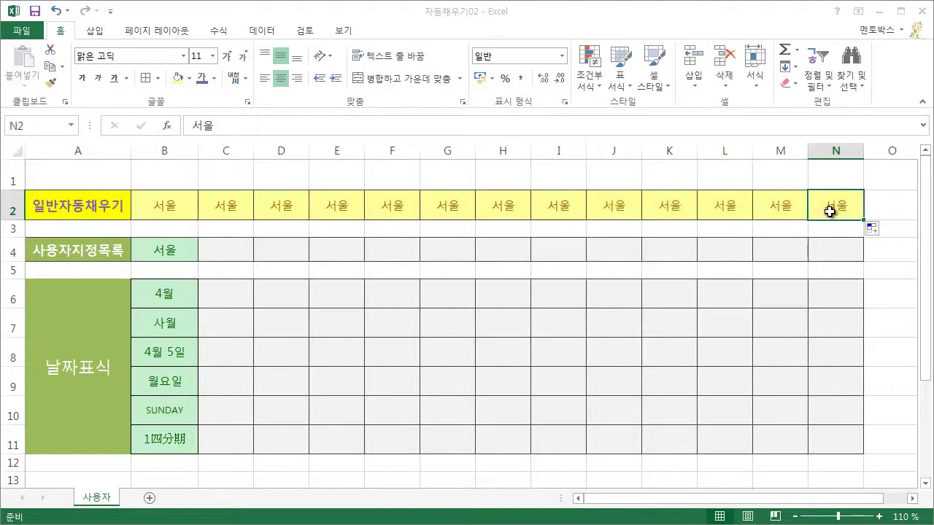
Autofill weekdays in row 9, English day names in row 10, and months and dates in rows 6–8 through column N.
click(183, 382)
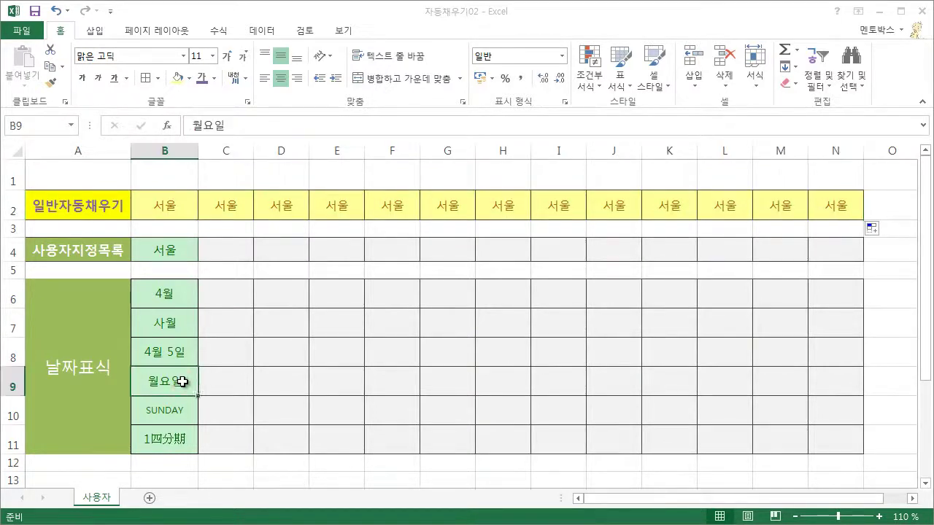
drag(198, 395, 836, 369)
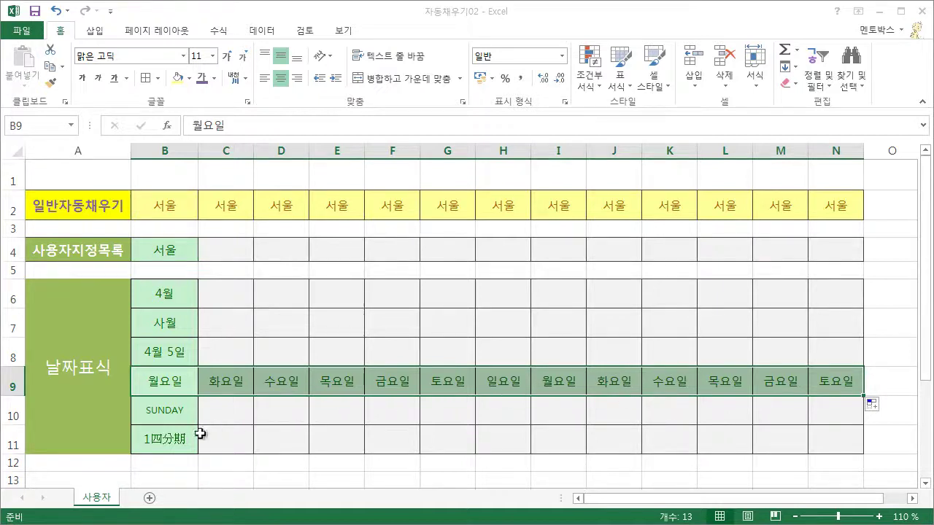
click(176, 420)
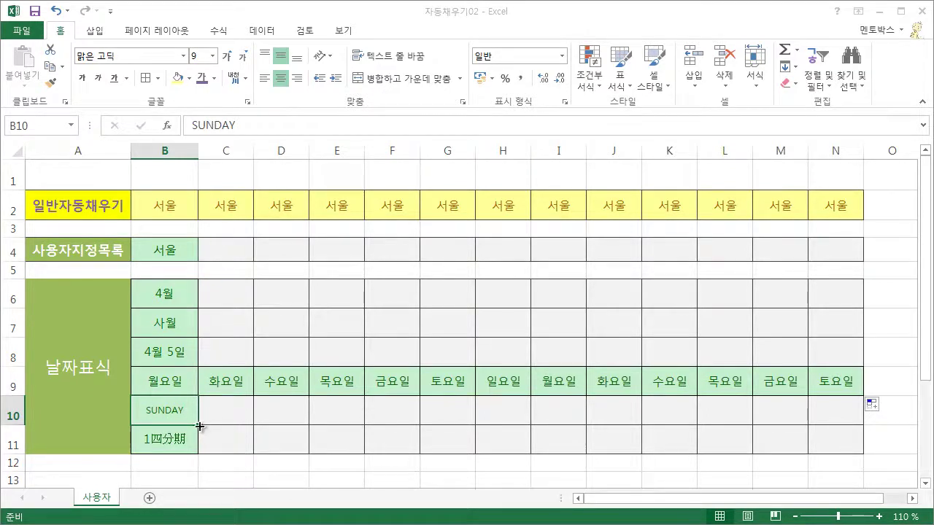
drag(199, 427, 847, 406)
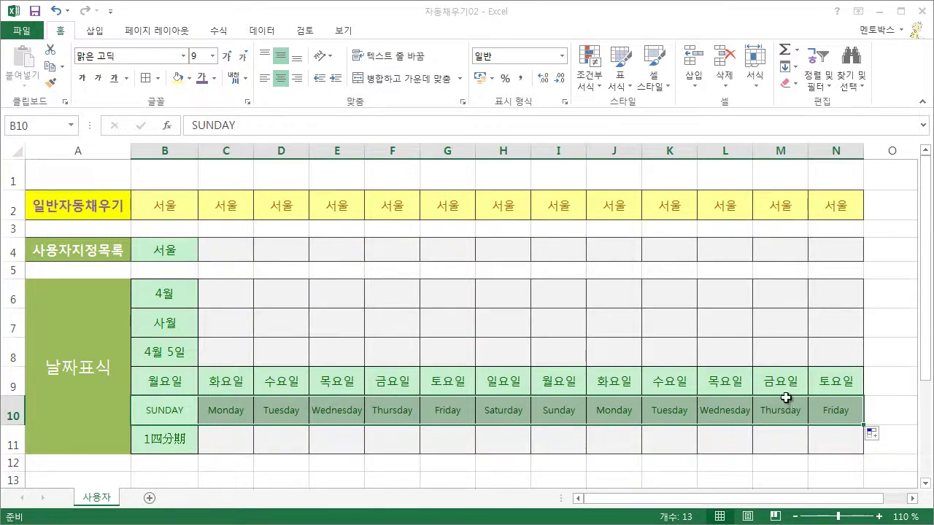
mouse_move(182, 301)
mouse_down()
mouse_move(191, 349)
mouse_move(837, 350)
mouse_up()
click(280, 386)
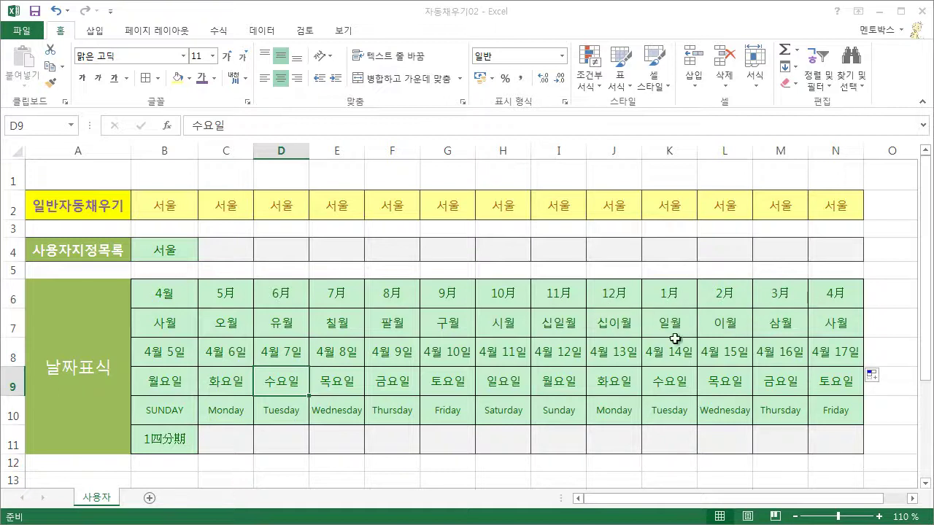
Autofill the quarter series from B11 to N11, cycling 1四分期 through 4四分期.
click(182, 447)
drag(198, 453, 842, 442)
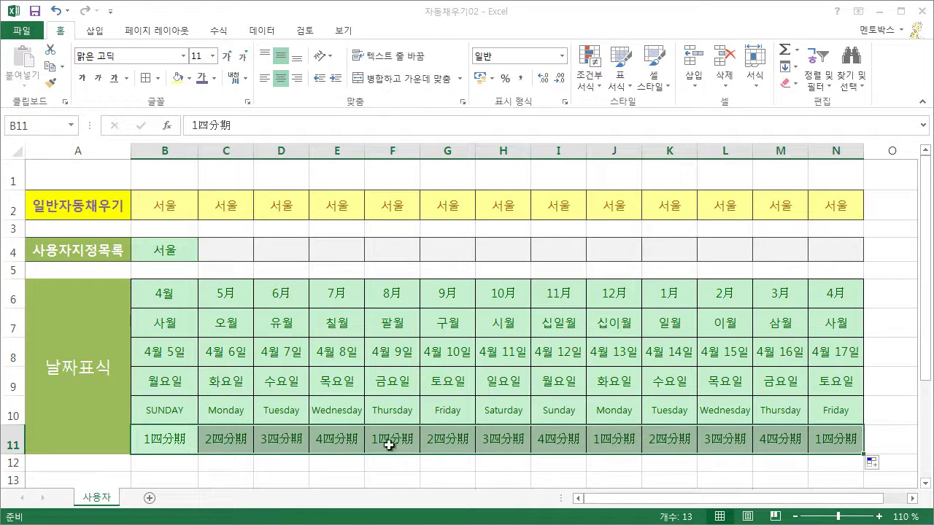
click(425, 441)
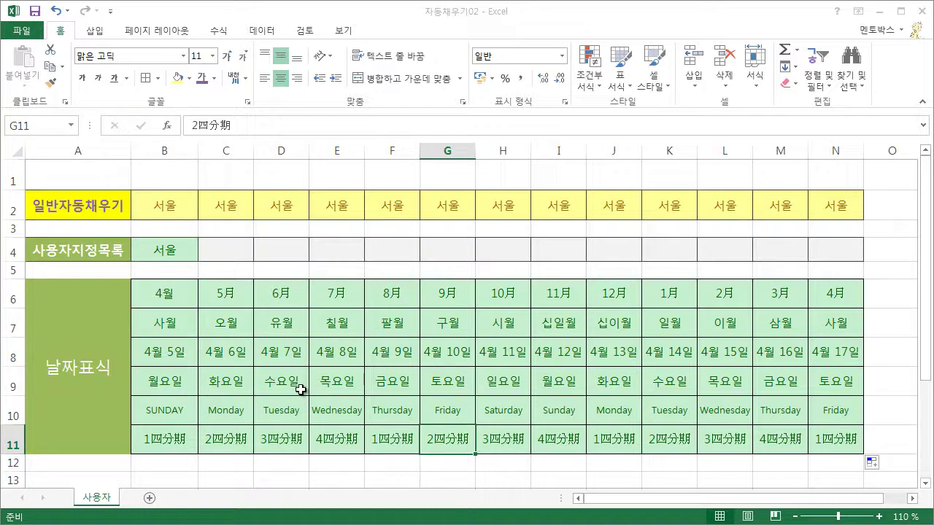
Open the Custom Lists editor from File > Options > Advanced and move its window aside.
click(22, 31)
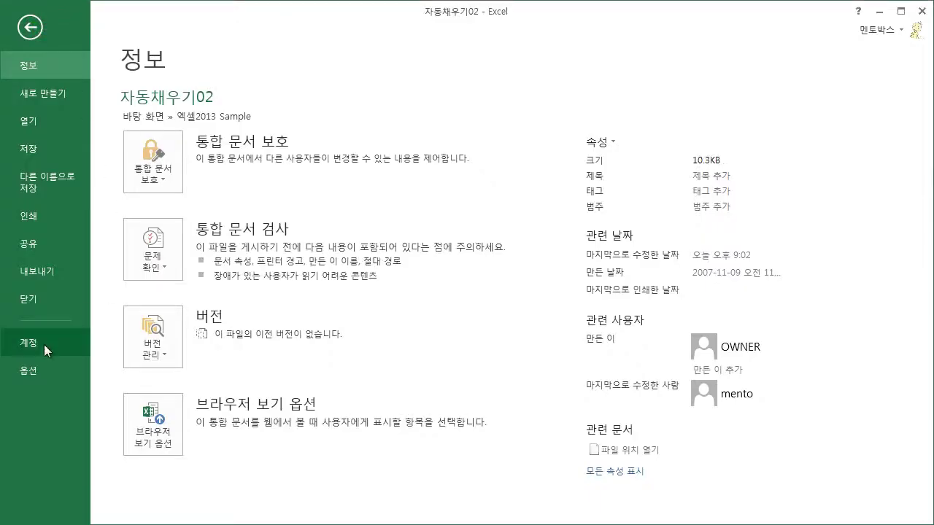
click(29, 371)
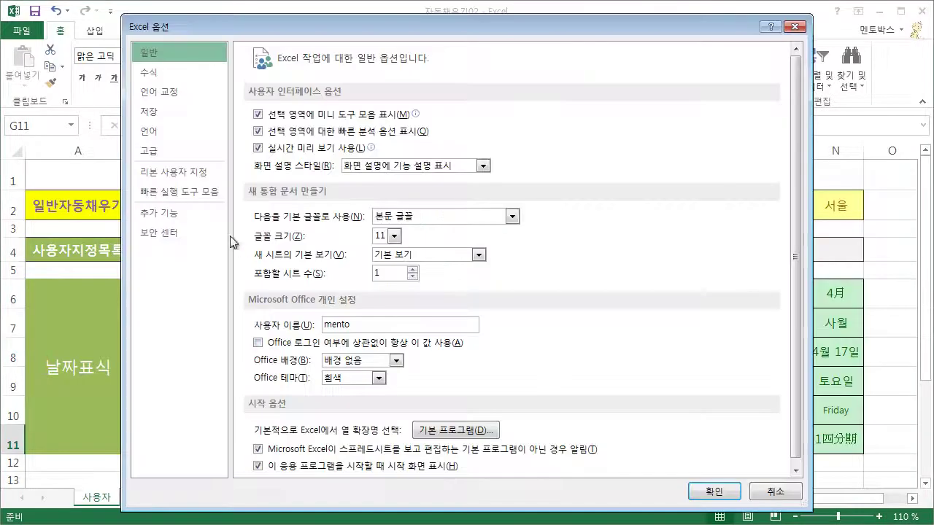
click(159, 150)
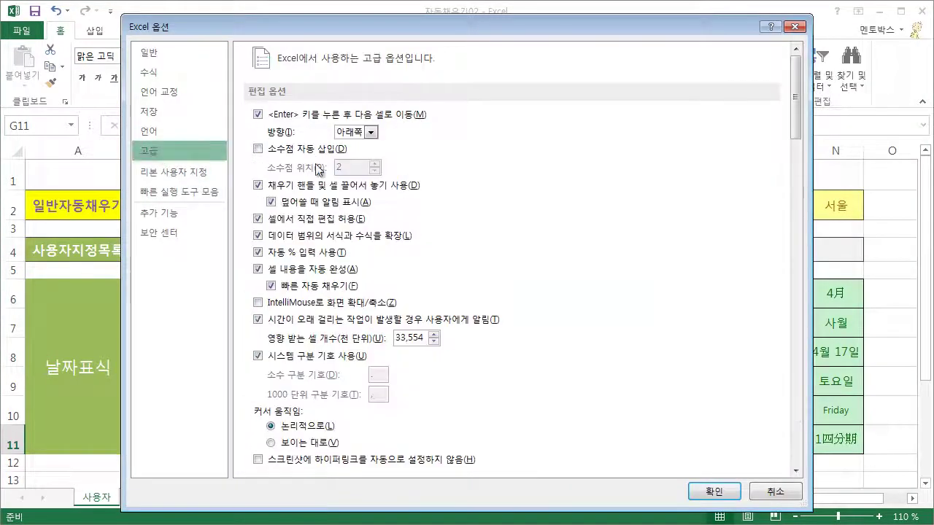
drag(797, 113, 797, 441)
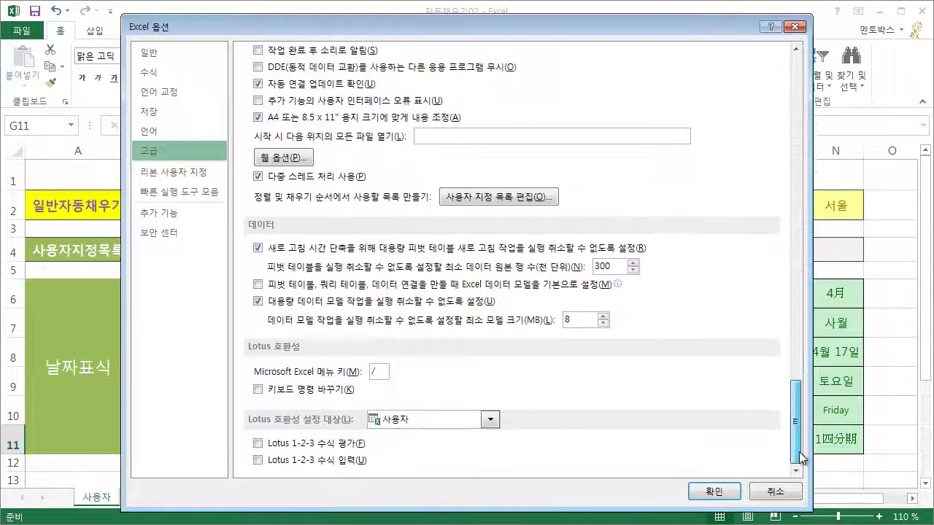
click(521, 199)
drag(294, 76, 526, 124)
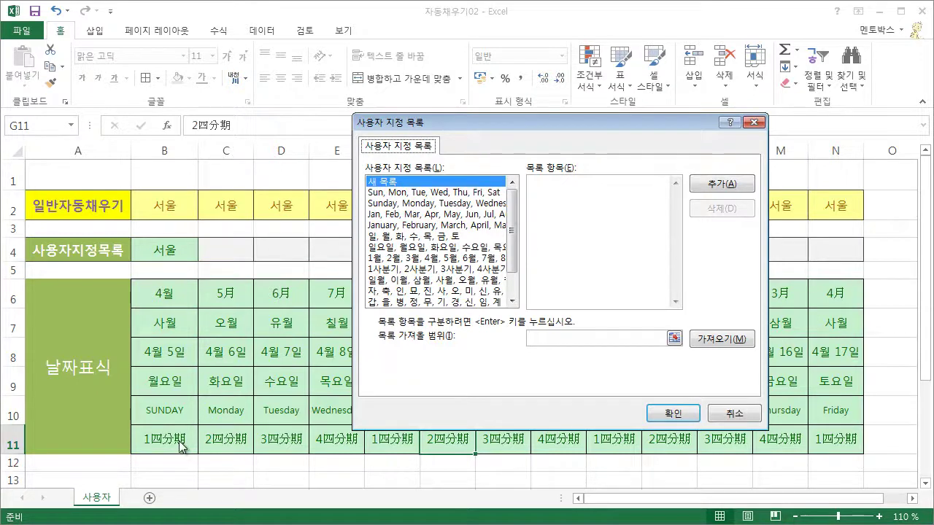
Add a new custom list with the entries 서울, 대전, 대구, 부산 and confirm it.
drag(514, 265, 514, 286)
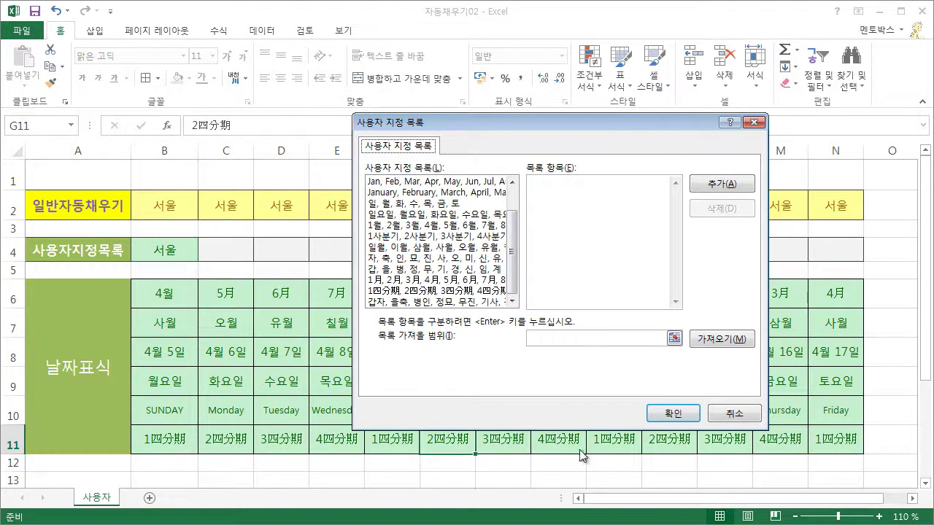
drag(471, 124, 574, 168)
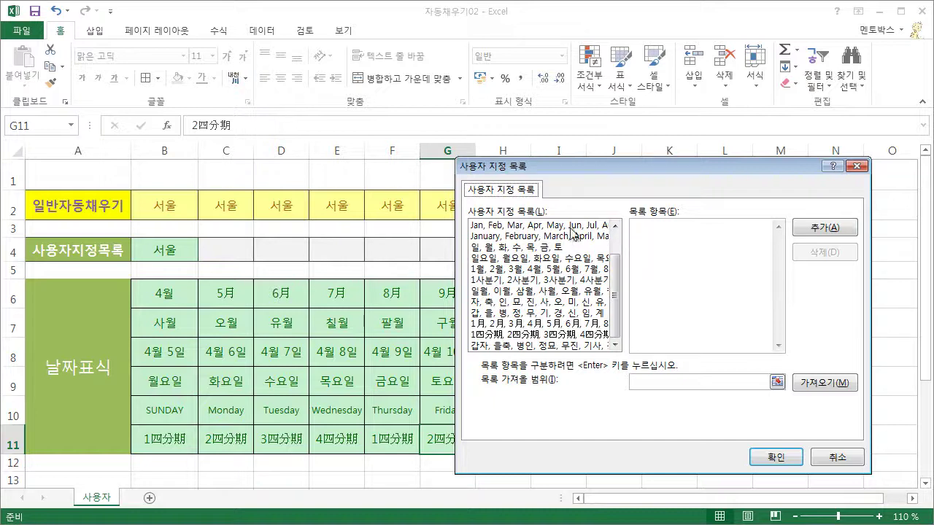
click(660, 232)
text(대전)
key(Return)
text(대구)
key(Return)
text(부산)
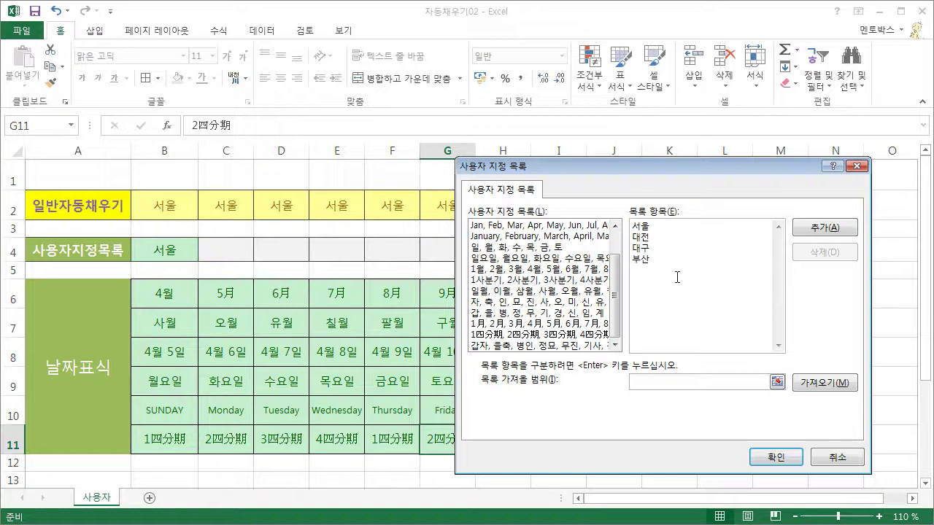
click(826, 233)
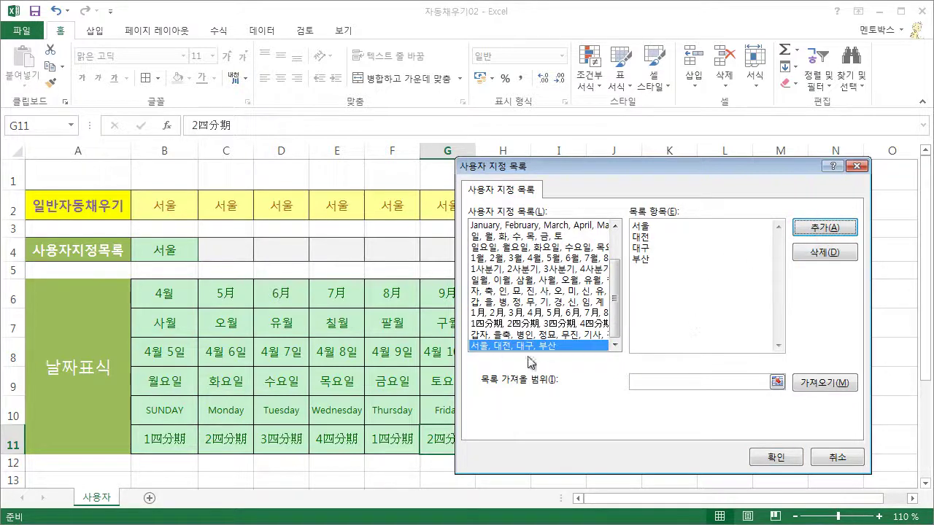
click(779, 459)
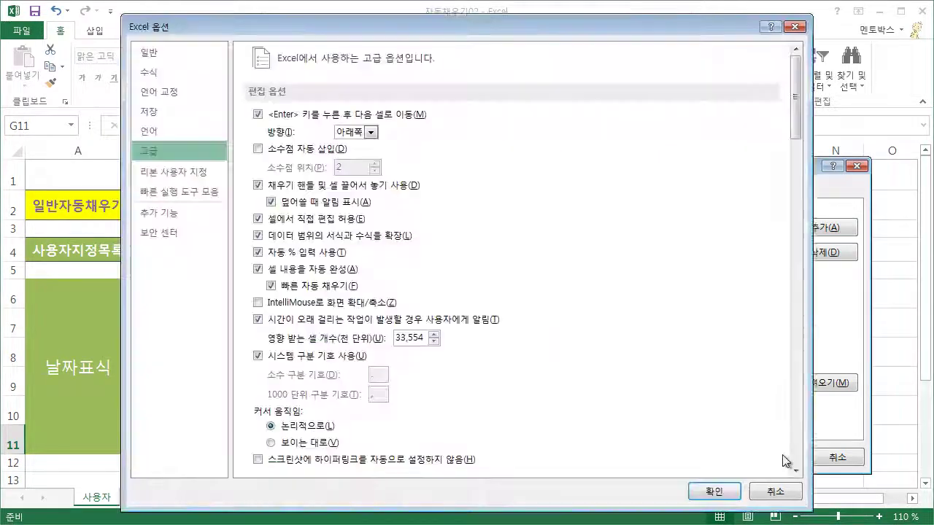
Autofill row 4 from B4 to N4 so it cycles 서울, 대전, 대구, 부산.
click(719, 491)
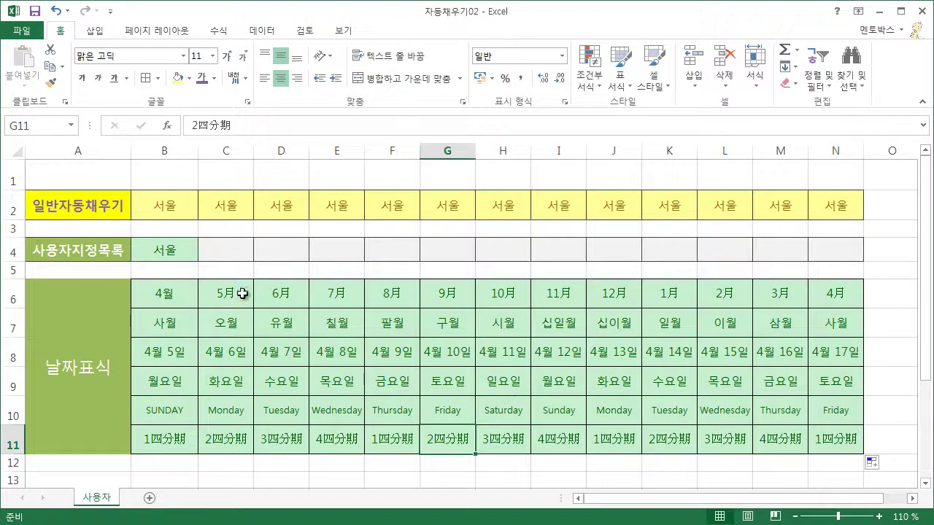
click(180, 250)
drag(200, 262, 329, 258)
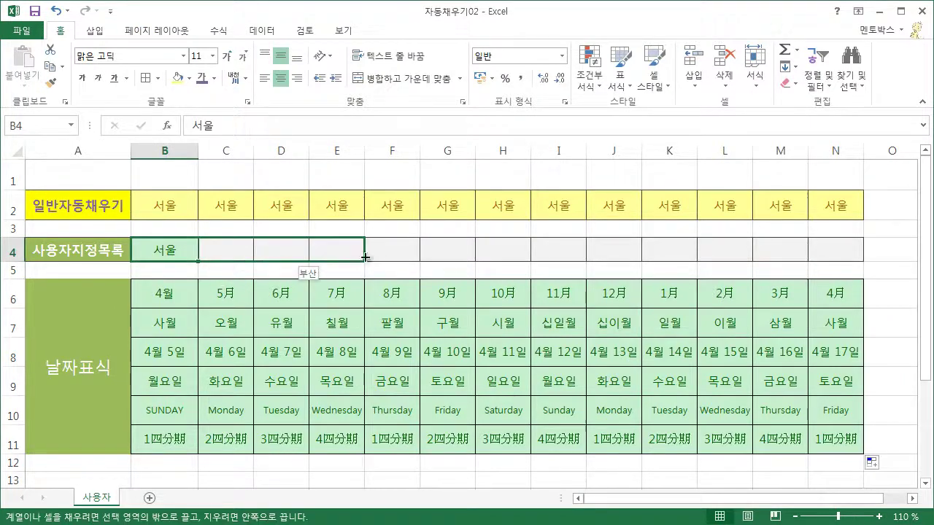
drag(330, 258, 849, 252)
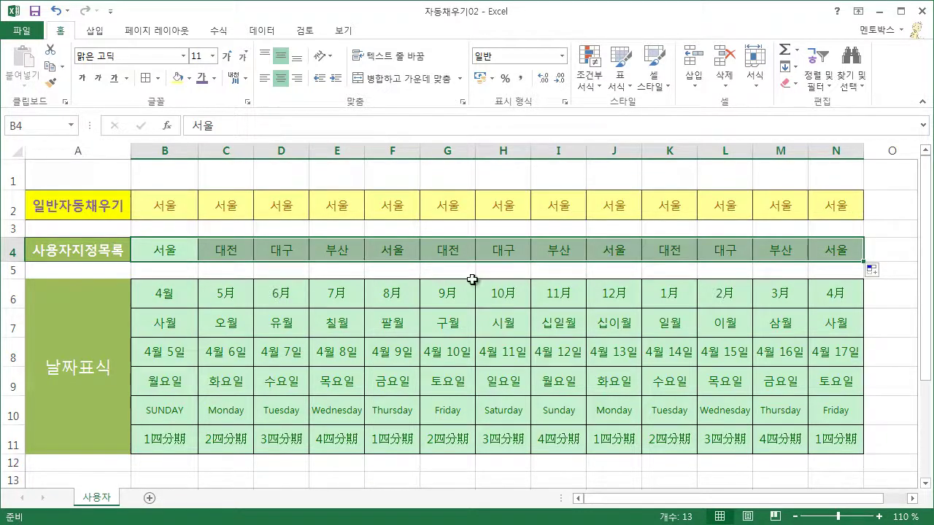
Open the Custom Lists editor from Excel Options and select the city list.
click(21, 31)
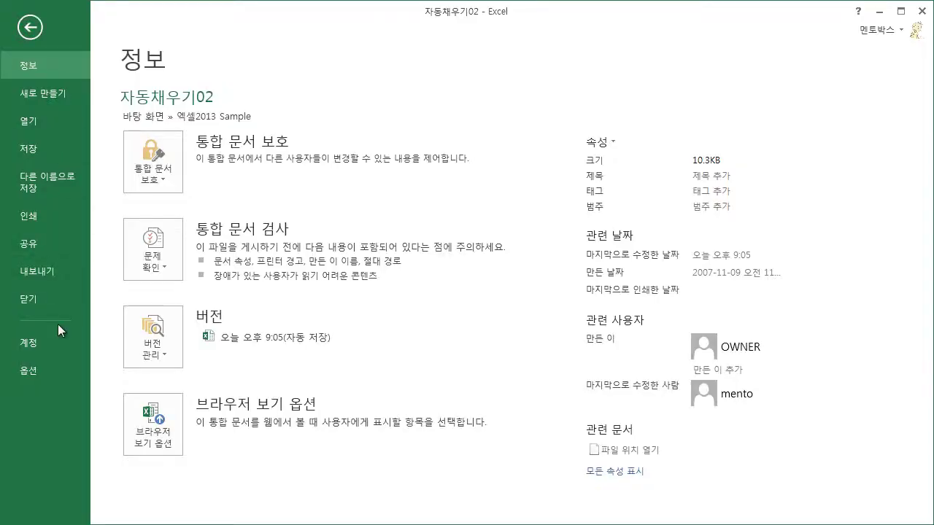
click(49, 376)
click(172, 151)
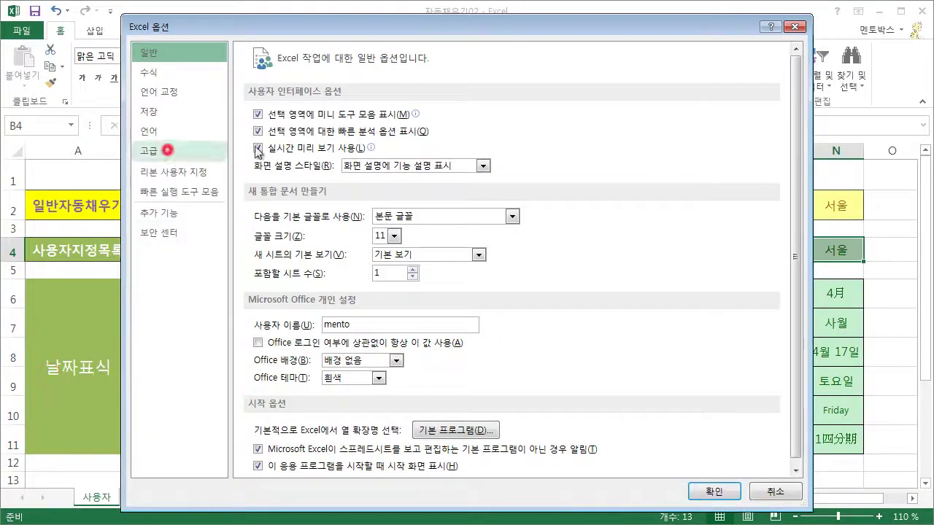
scroll(793, 119, down, 20)
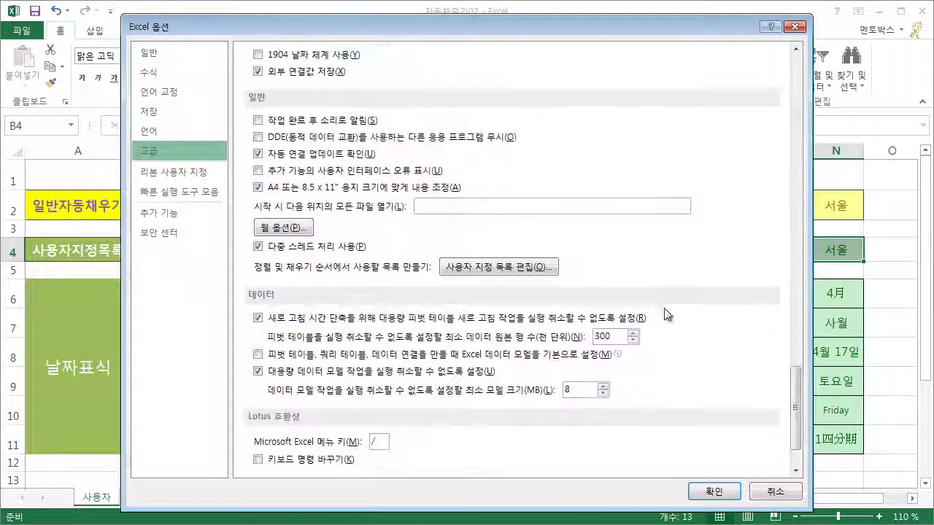
click(546, 273)
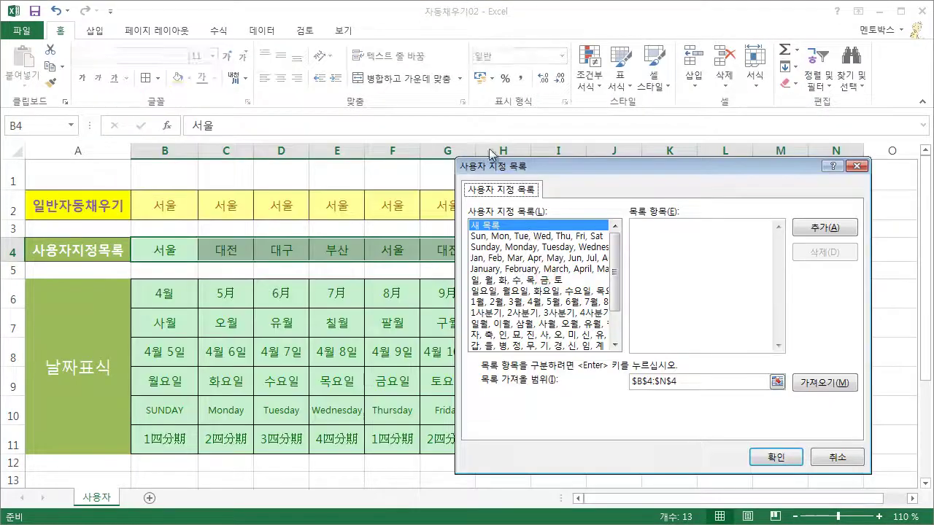
scroll(616, 248, down, 2)
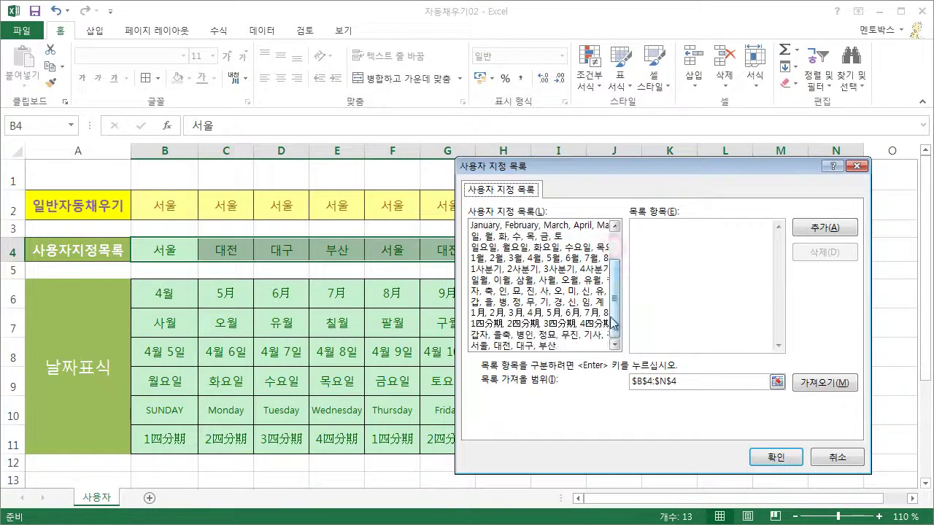
click(527, 346)
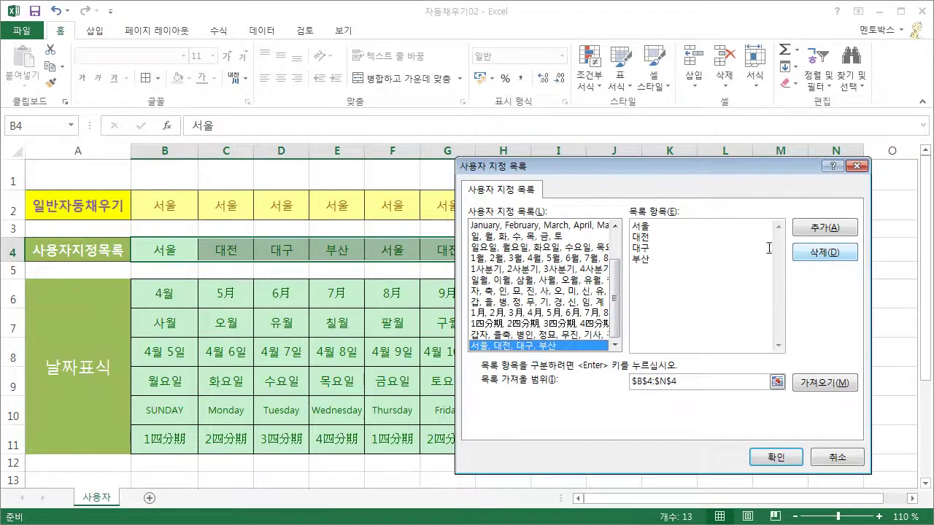
Insert 충남, 충북, 강원 before 부산 in the city list, save it, and close Options.
click(659, 249)
key(Return)
text(충북)
key(Return)
text(강원)
click(823, 228)
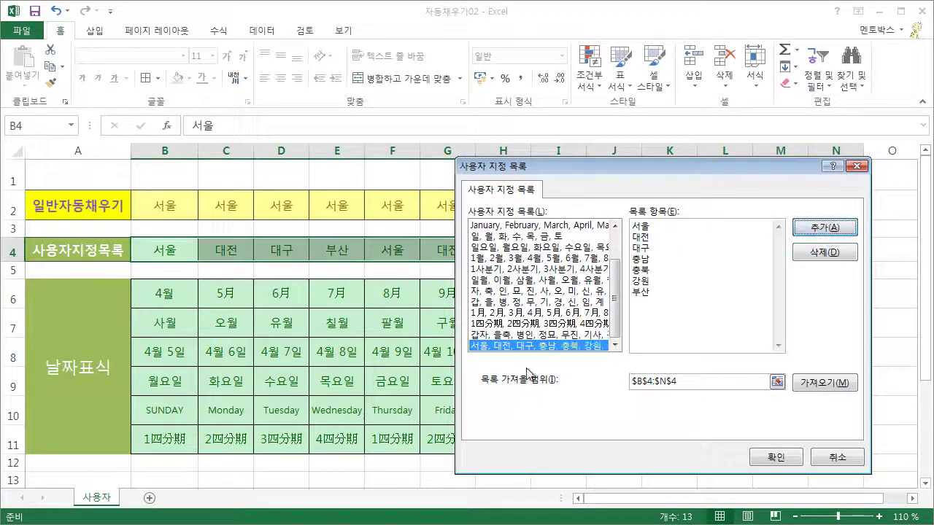
click(776, 459)
click(711, 496)
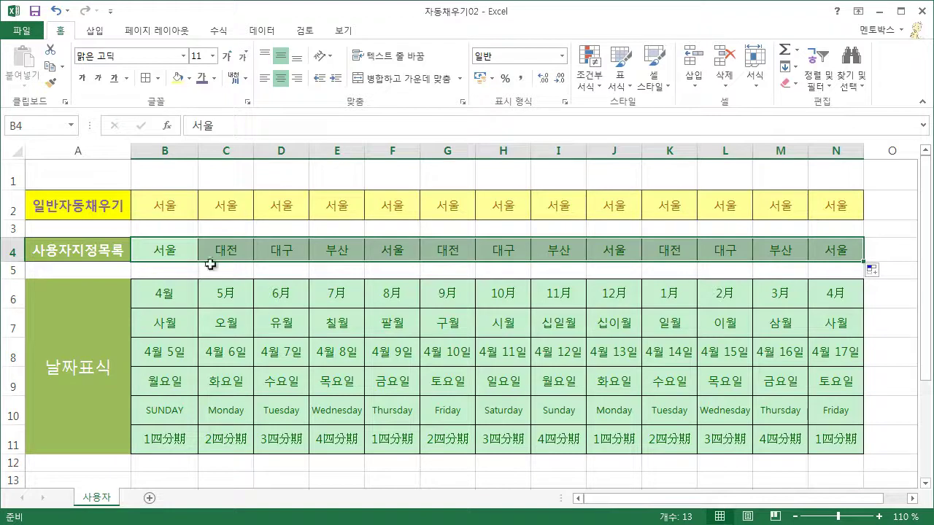
Autofill B4 through N4 again using the updated city list.
click(184, 257)
drag(199, 261, 839, 262)
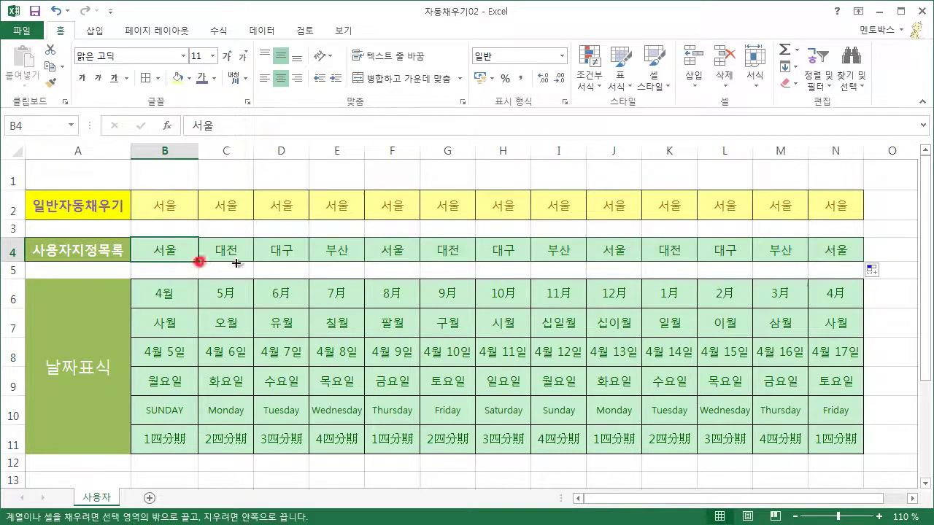